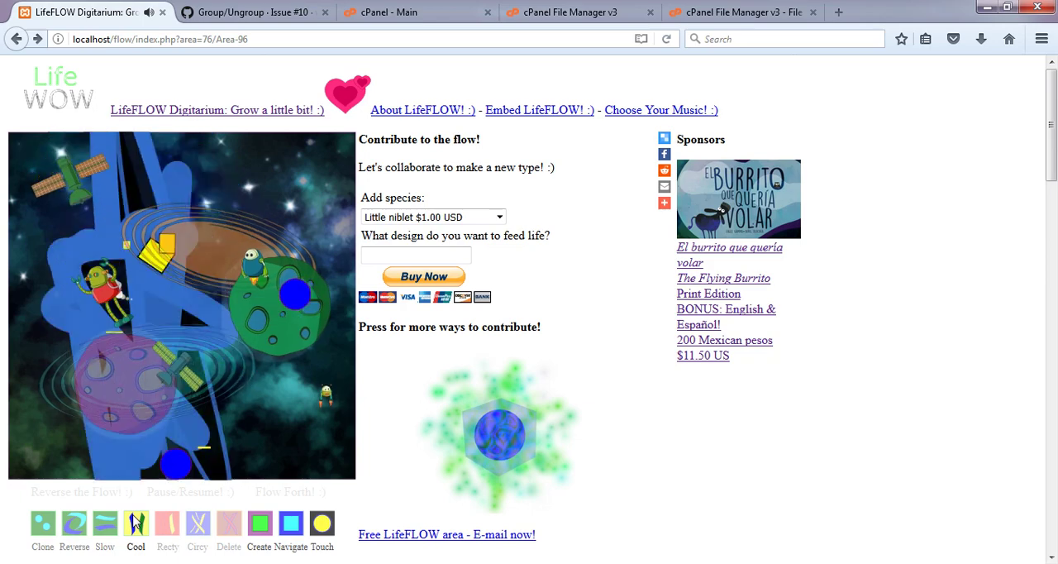
Open the page Inspector and search the markup for the .creaturePartClass suggestion.
{"action": "key", "text": "ctrl+shift+i"}
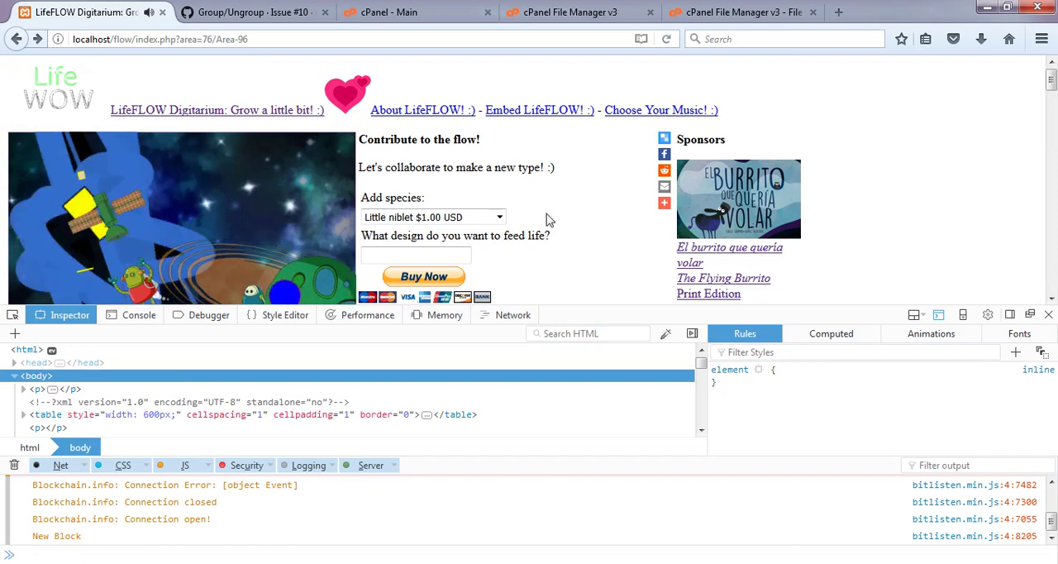
{"action": "left_click", "coordinate": [568, 331]}
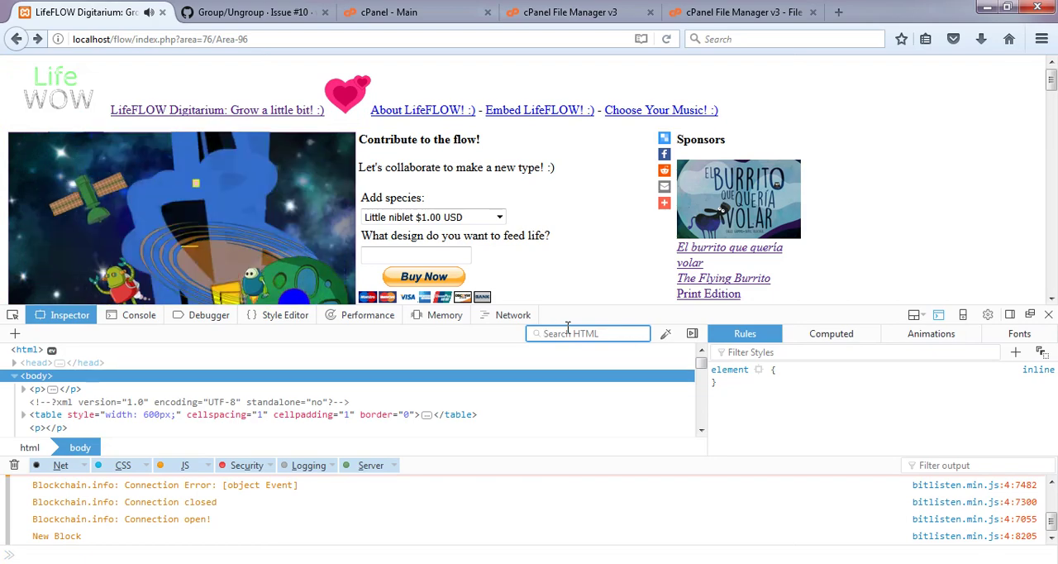
{"action": "type", "text": "creature"}
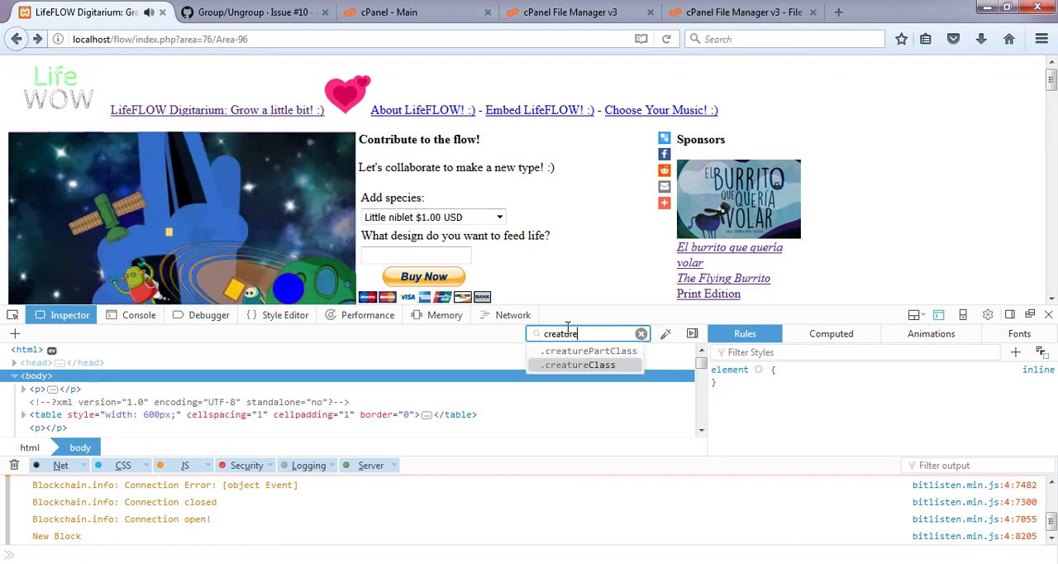
{"action": "key", "text": "Up"}
Run the .creaturePartClass search and inspect the large creature's g#Creature group element.
{"action": "key", "text": "Return"}
{"action": "key", "text": "Return"}
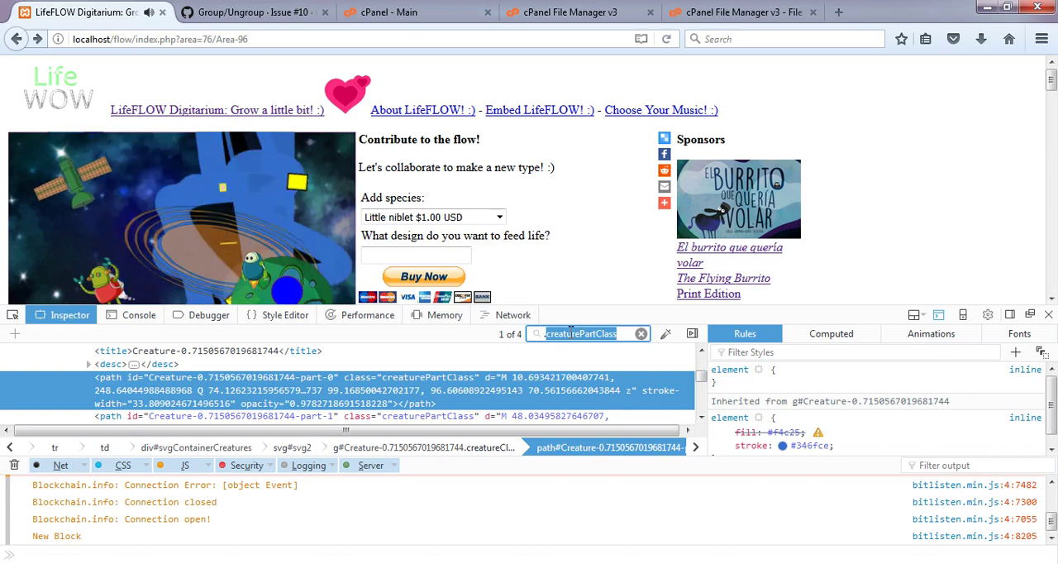
{"action": "left_click", "coordinate": [223, 395]}
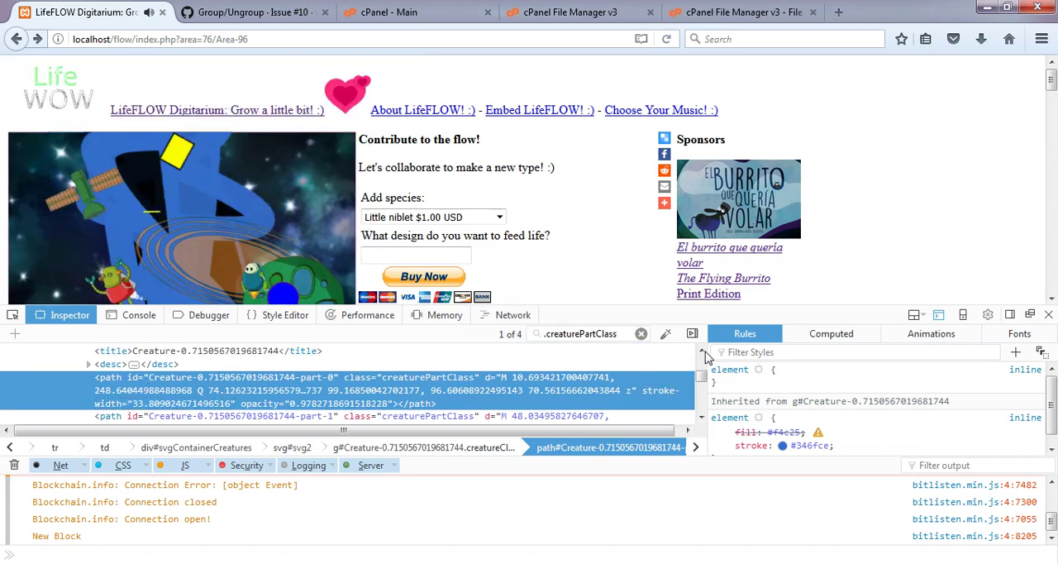
{"action": "left_click", "coordinate": [701, 351]}
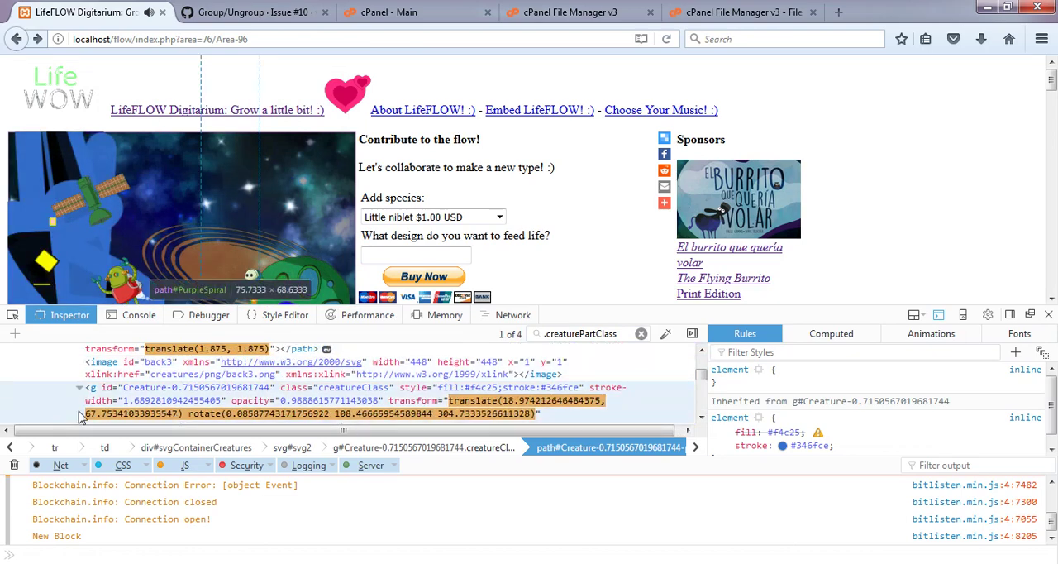
{"action": "left_click", "coordinate": [103, 401]}
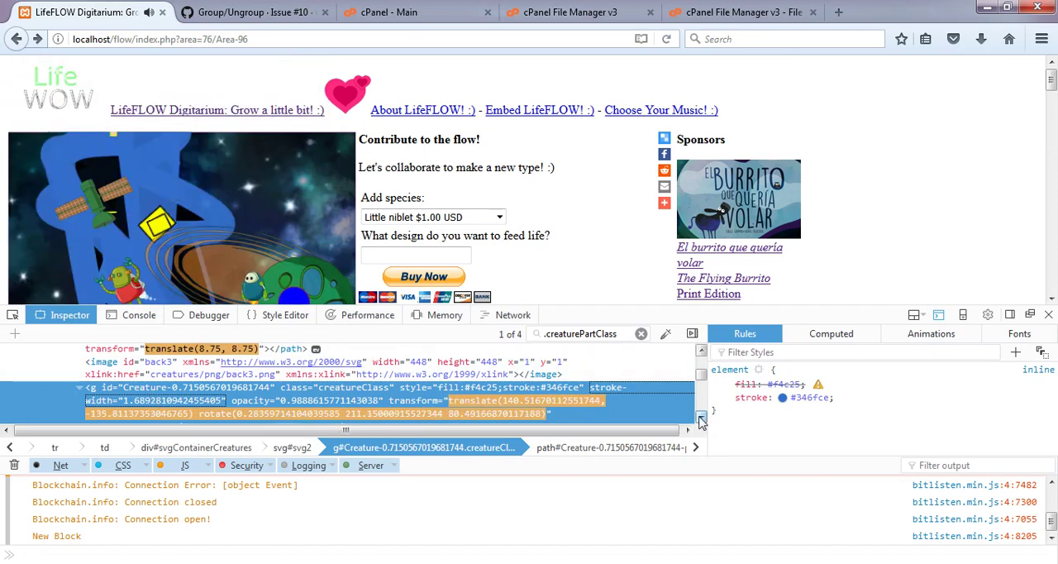
{"action": "scroll", "coordinate": [676, 396], "scroll_direction": "down", "scroll_amount": 1}
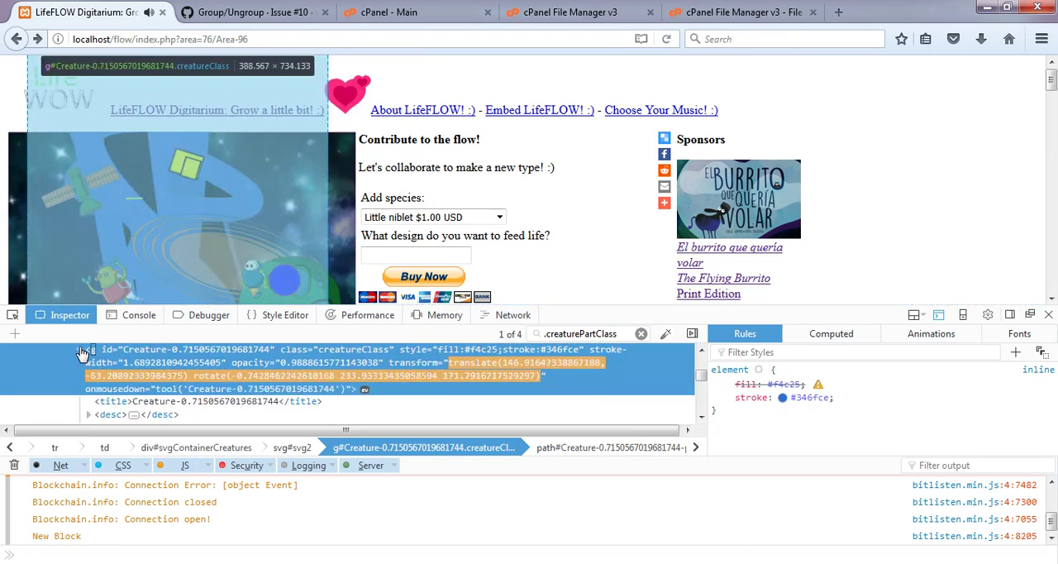
Expand the g#Creature group and step through its title and desc to the part-0 path.
{"action": "left_click", "coordinate": [86, 351]}
{"action": "left_click", "coordinate": [190, 402]}
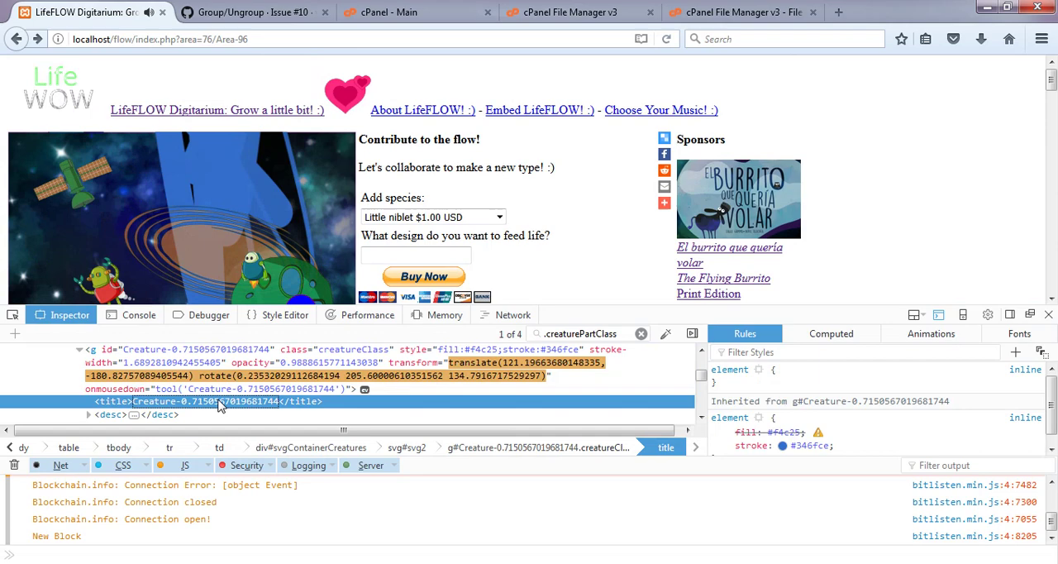
{"action": "key", "text": "Down"}
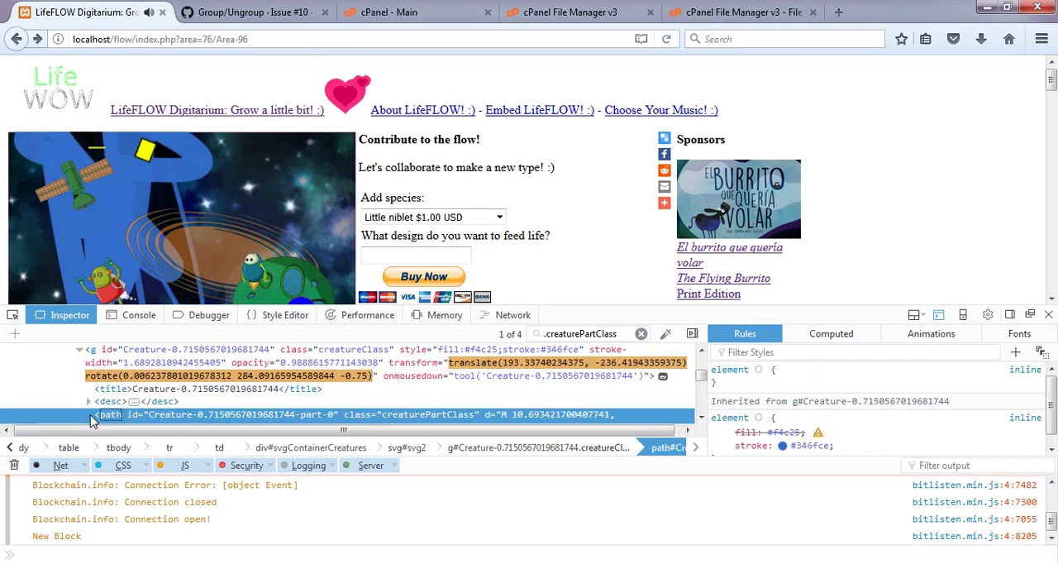
{"action": "key", "text": "Down"}
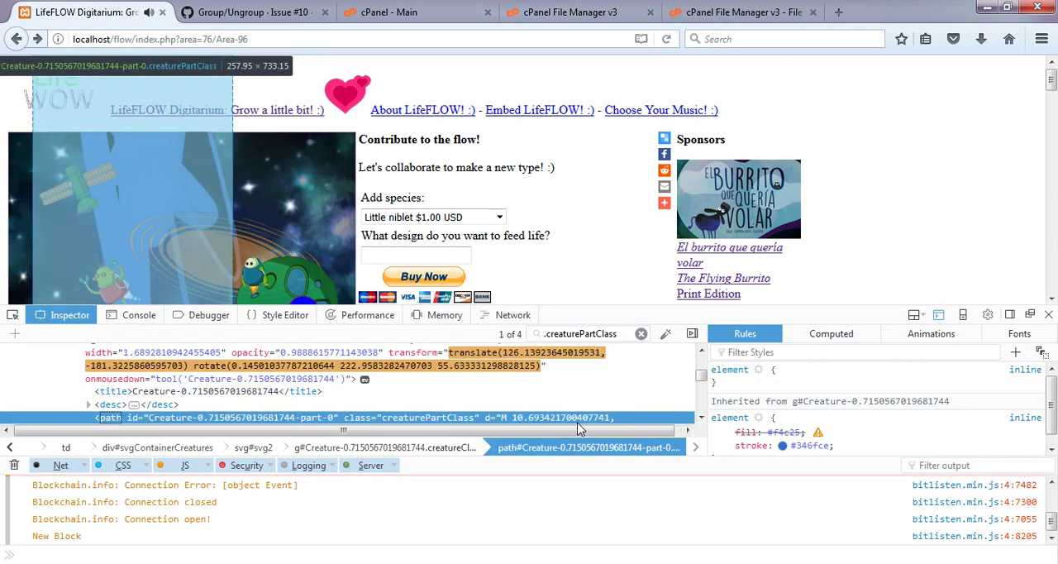
Bring the whole part-0 path into view and focus its d and class attributes.
{"action": "left_click", "coordinate": [702, 420]}
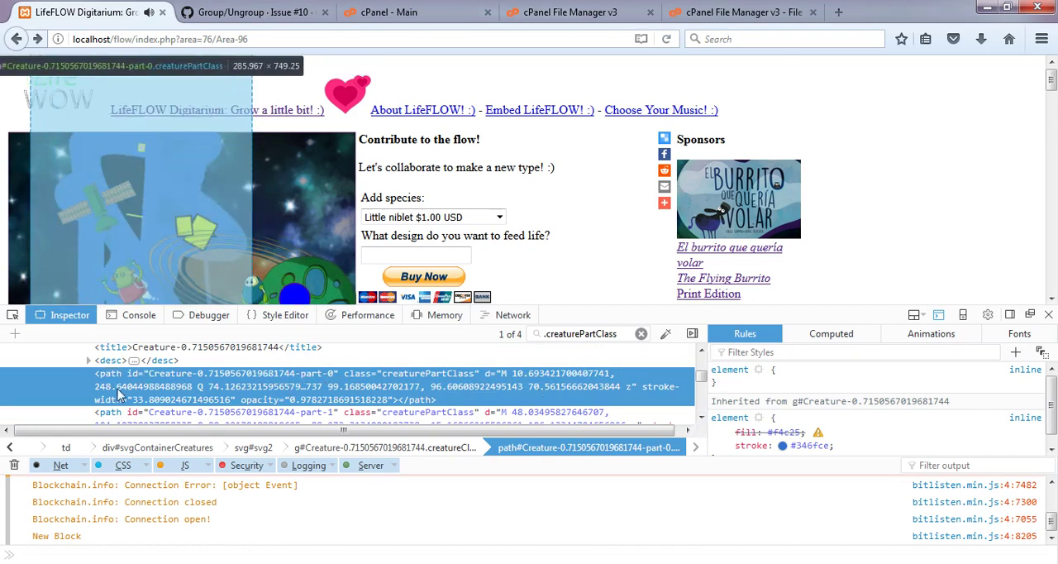
{"action": "left_click", "coordinate": [118, 388]}
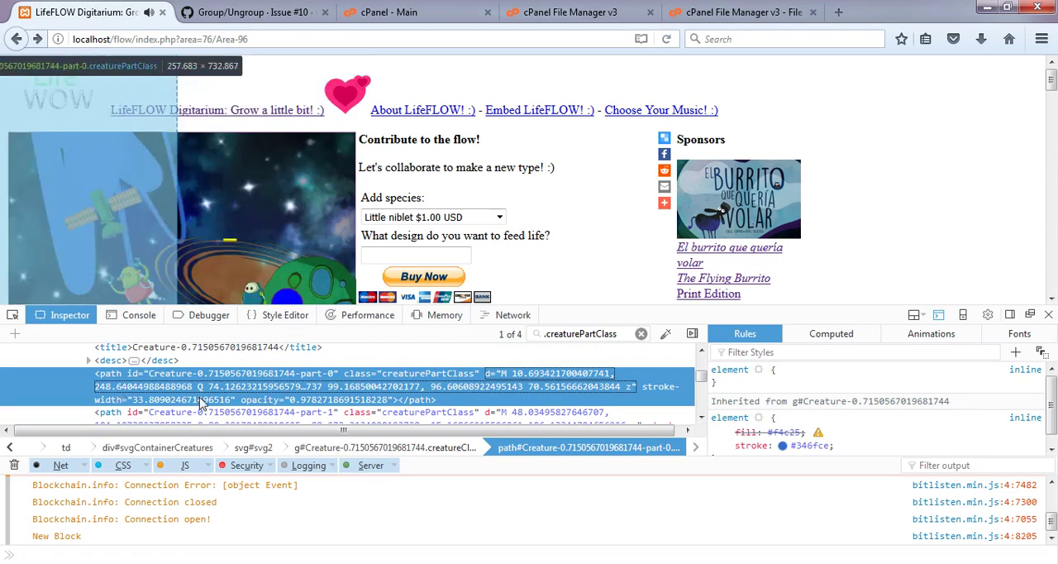
{"action": "left_click", "coordinate": [438, 374]}
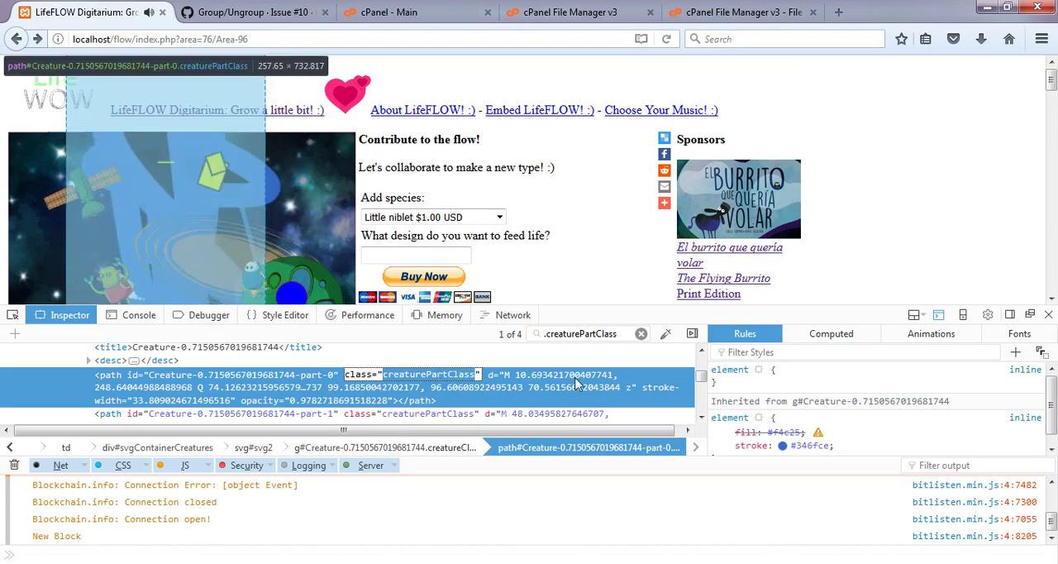
Inspect the absorbed pink rect#Creature with yellow stroke inside the large creature's group.
{"action": "left_click", "coordinate": [703, 419]}
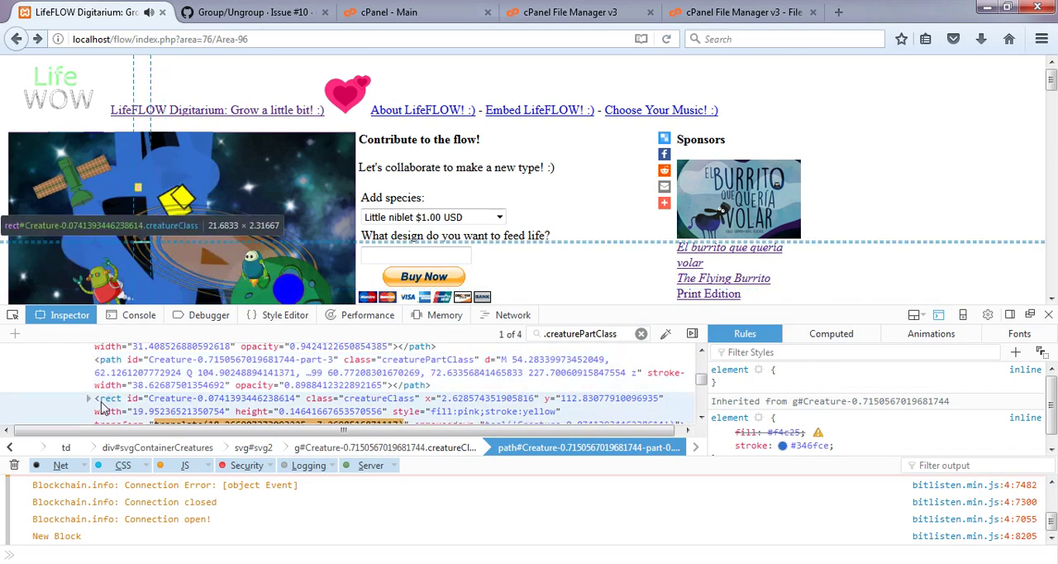
{"action": "left_click", "coordinate": [103, 408]}
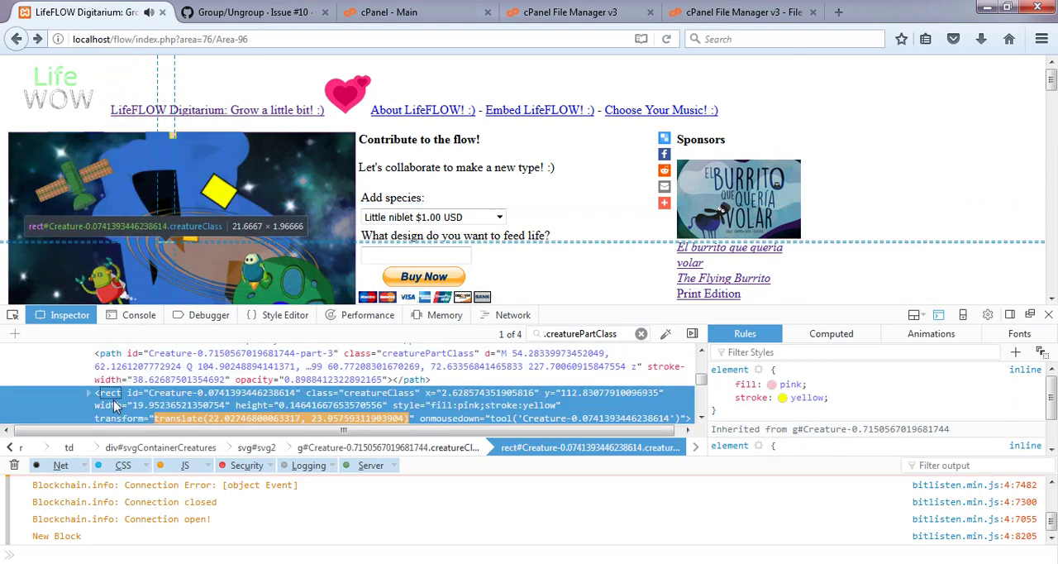